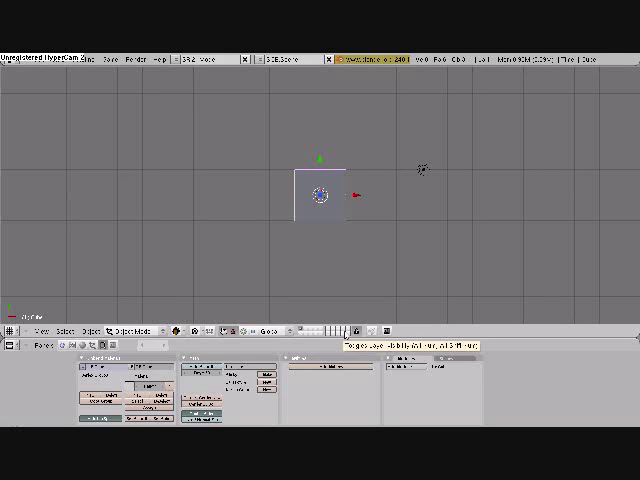
# Erase the default cube, leaving only camera and lamp, and bring up the Add toolbox
pyautogui.press('x')
pyautogui.click(325, 212)
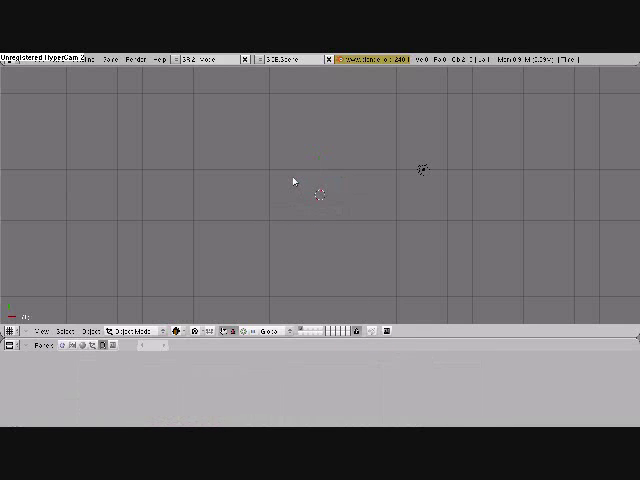
pyautogui.press('space')
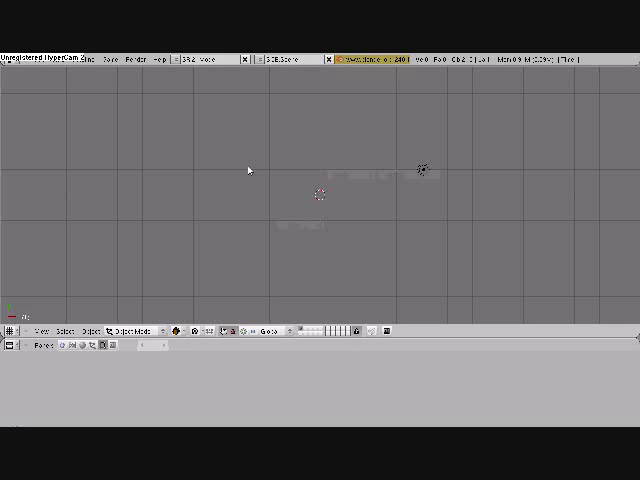
# Add a plane mesh at the scene centre and scale it up to cover most of the ground
pyautogui.press('space')
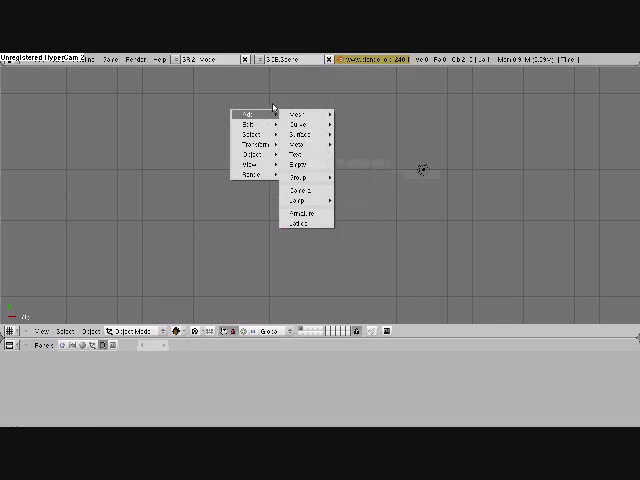
pyautogui.moveTo(298, 114)
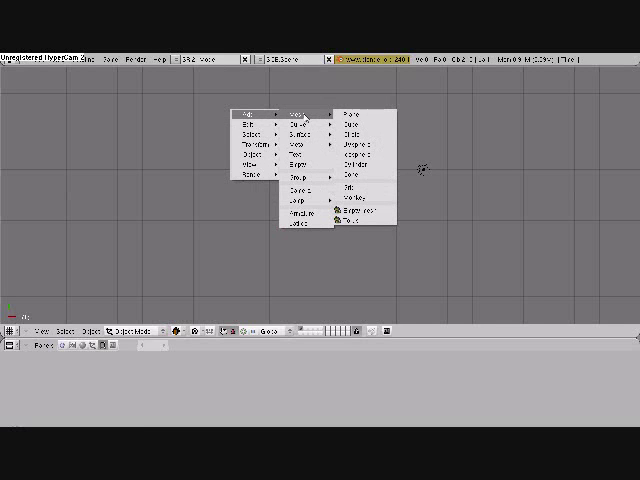
pyautogui.click(347, 116)
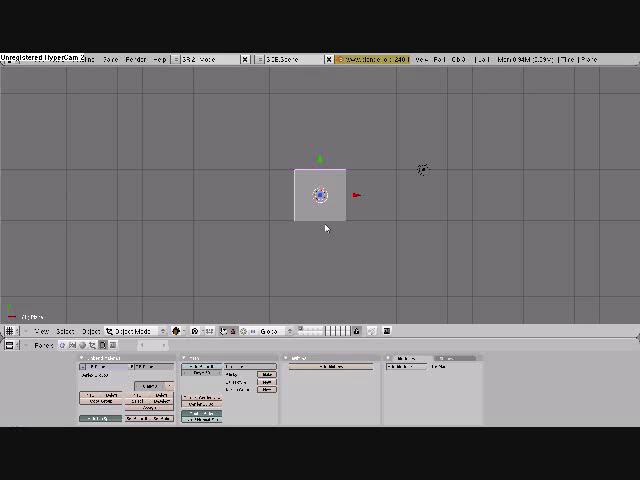
pyautogui.press('s')
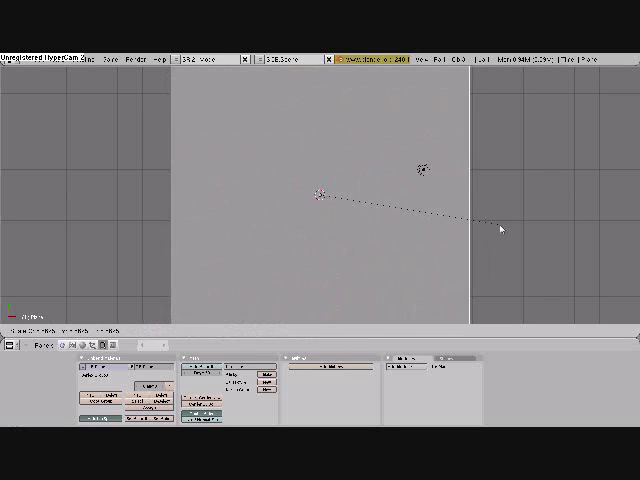
pyautogui.click(636, 278)
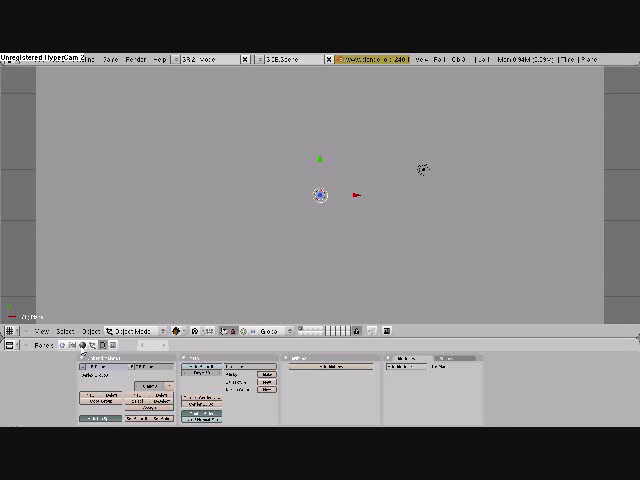
# Create a new material for the plane in the Shading buttons and colour it bright green
pyautogui.click(83, 345)
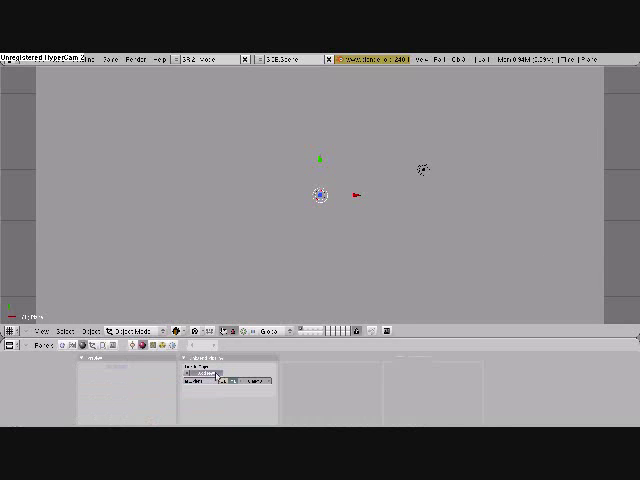
pyautogui.click(220, 379)
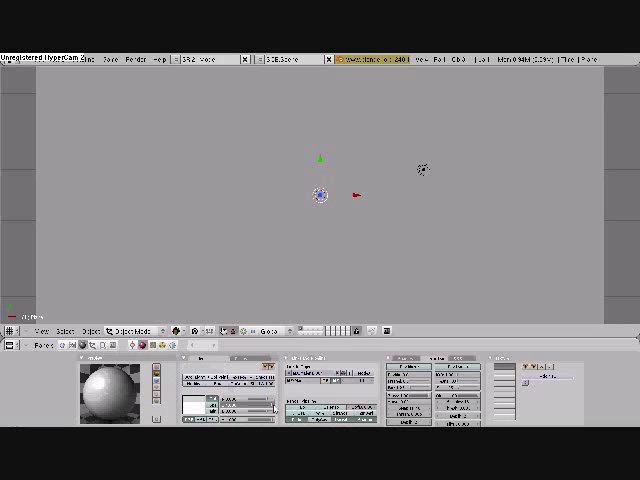
pyautogui.moveTo(268, 410); pyautogui.dragTo(215, 414)
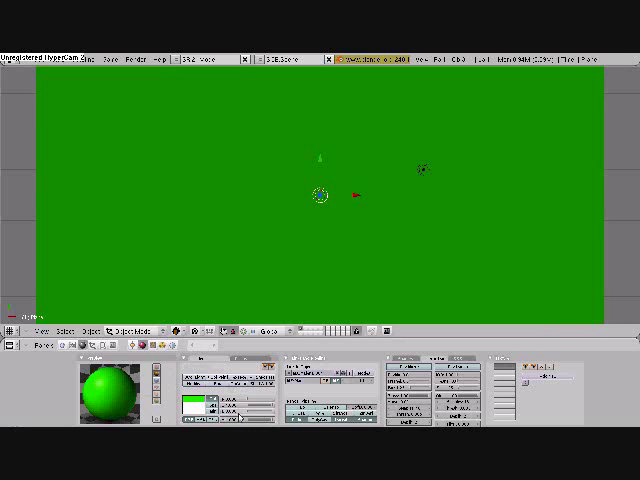
# Switch to side view and erase the selected objects
pyautogui.click(40, 331)
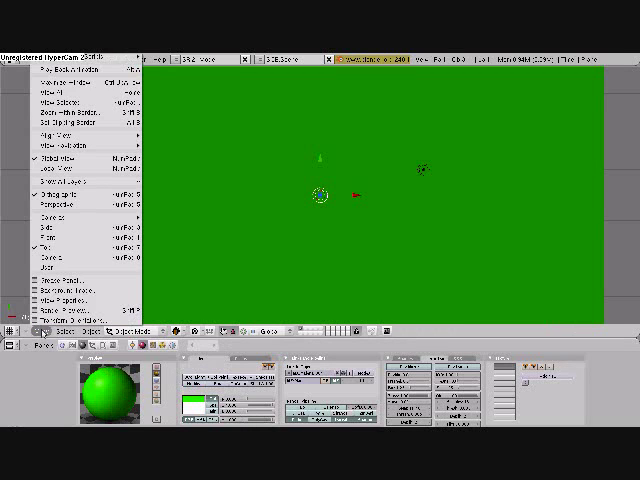
pyautogui.click(50, 228)
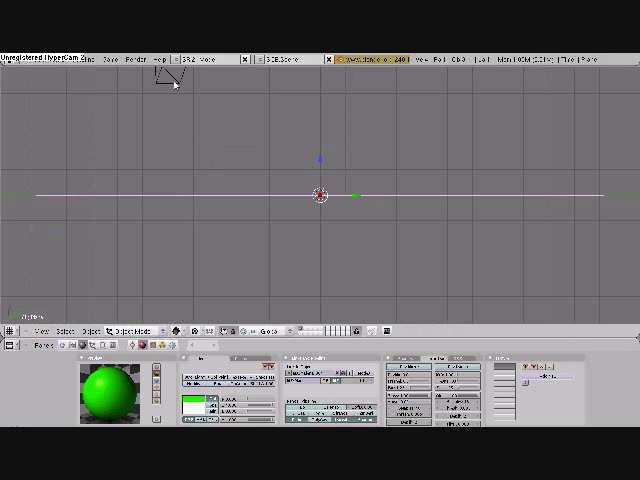
pyautogui.press('x')
pyautogui.press('Return')
pyautogui.press('x')
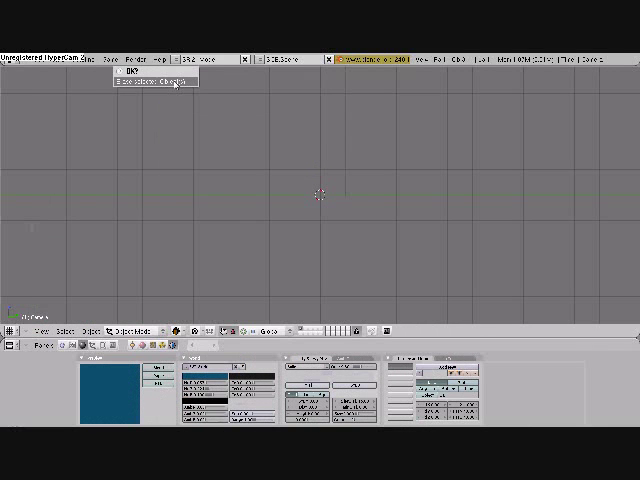
pyautogui.click(175, 84)
# Add a camera and rotate it to face along the ground
pyautogui.press('space')
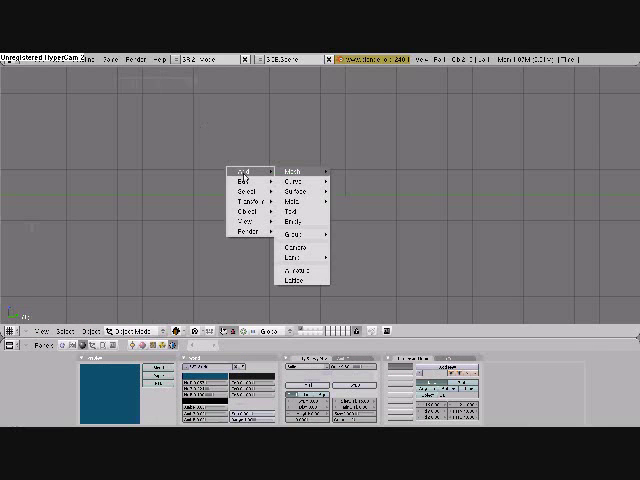
pyautogui.click(308, 251)
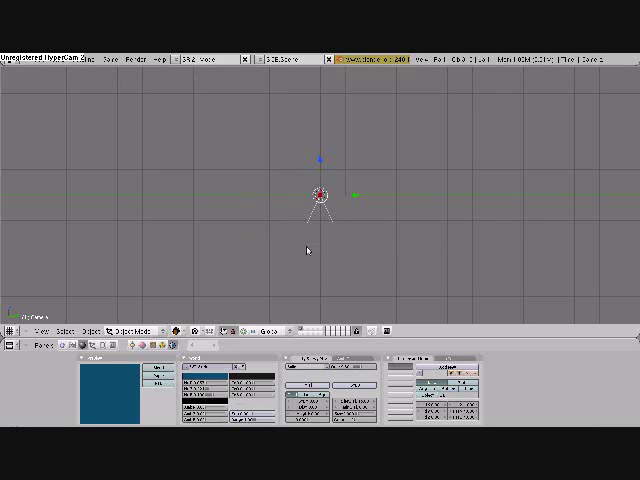
pyautogui.press('r')
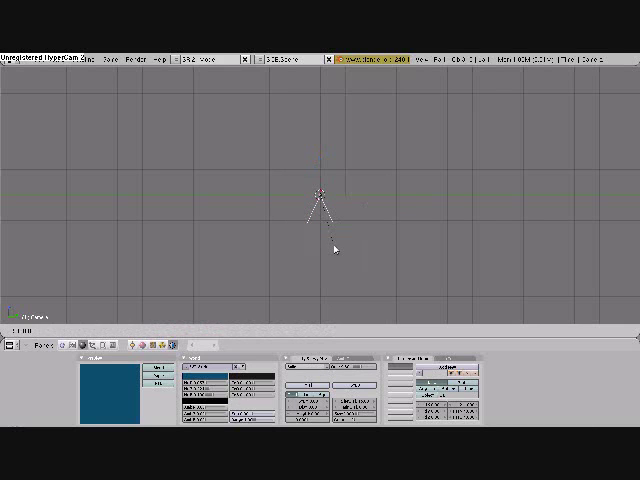
pyautogui.click(374, 184)
# Move the camera higher and further left, then look through the camera
pyautogui.press('g')
pyautogui.click(320, 140)
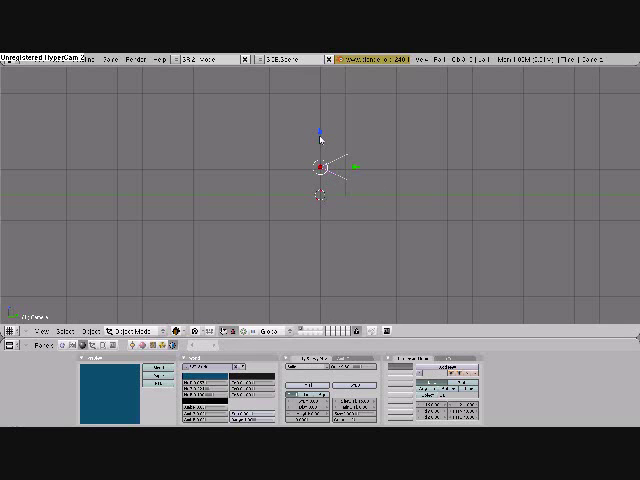
pyautogui.moveTo(356, 170); pyautogui.dragTo(283, 167)
pyautogui.click(42, 331)
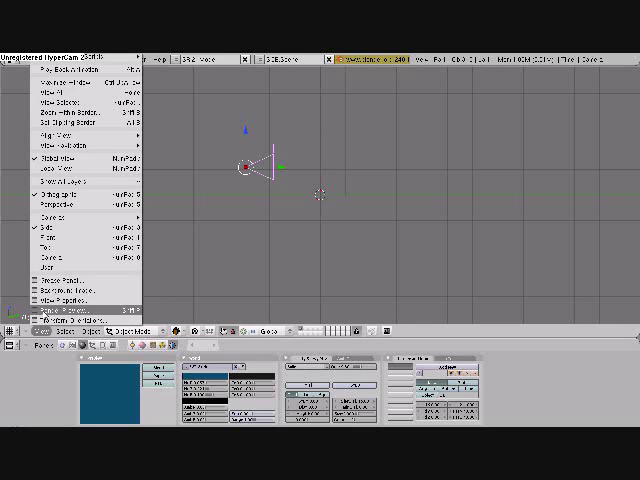
pyautogui.click(64, 257)
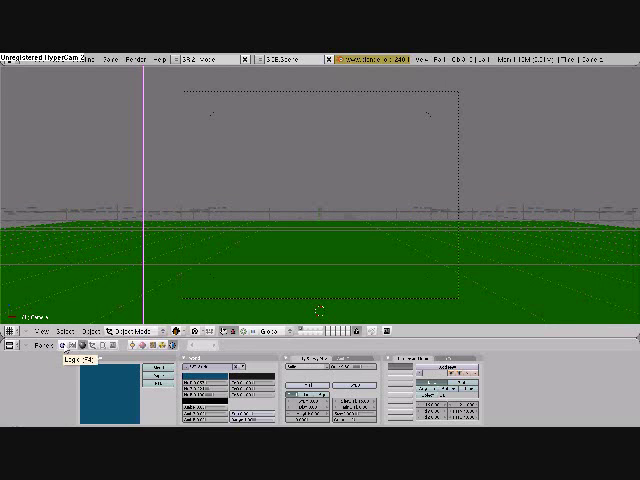
# Bring up the game Logic buttons for the camera
pyautogui.click(64, 345)
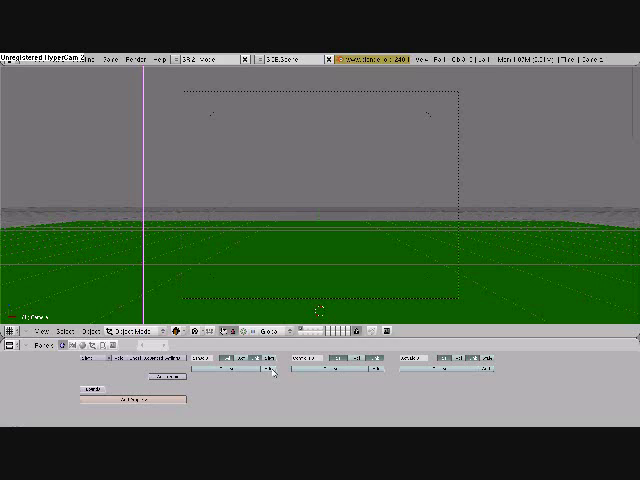
pyautogui.click(112, 361)
pyautogui.click(104, 345)
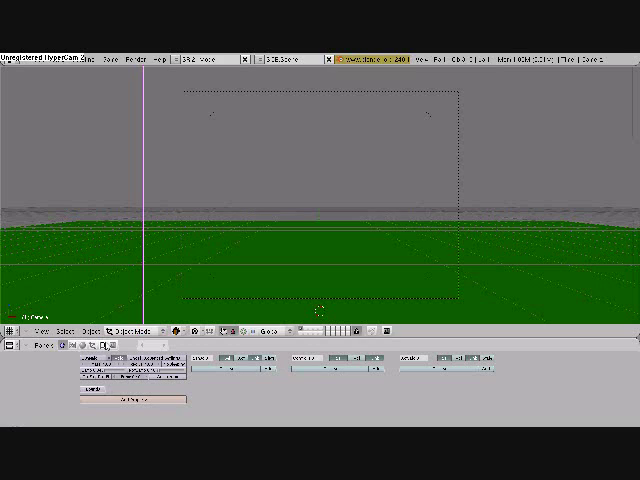
# Add a sensor, controller and actuator brick, and set the sensor type to Keyboard
pyautogui.click(271, 371)
pyautogui.click(378, 369)
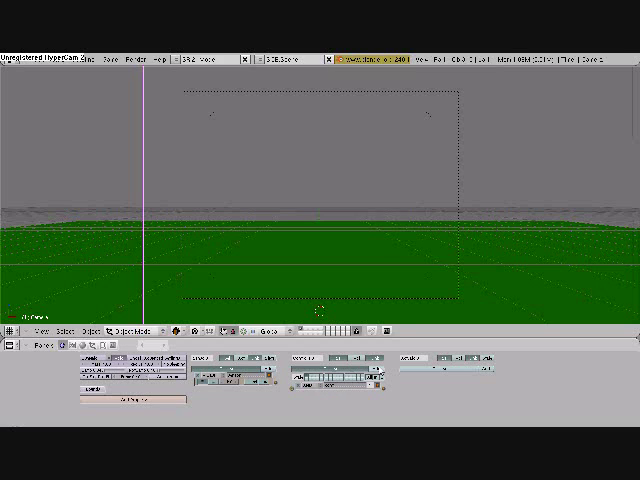
pyautogui.click(486, 369)
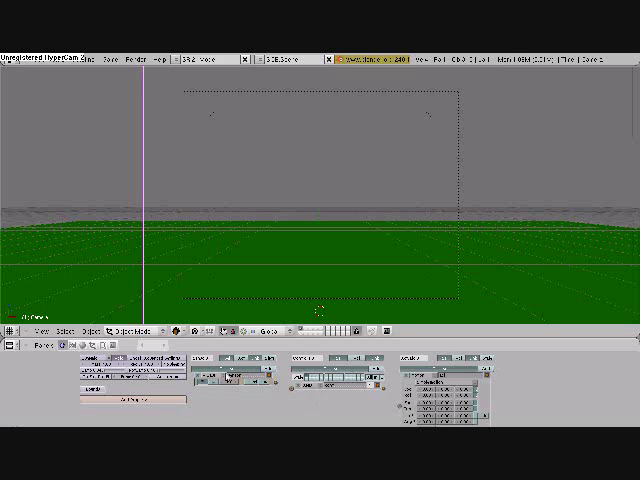
pyautogui.click(210, 376)
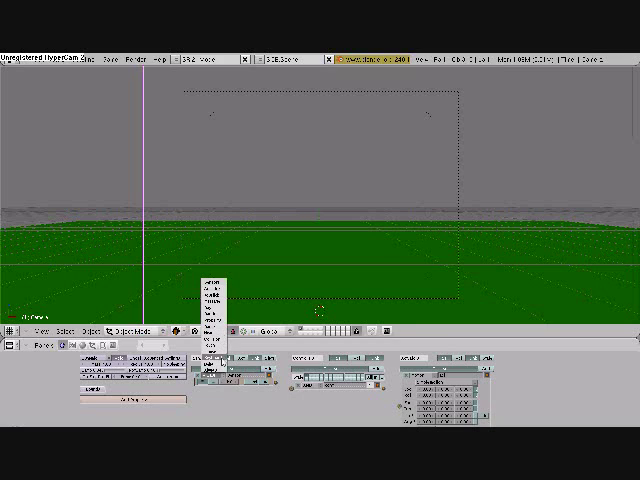
pyautogui.click(210, 343)
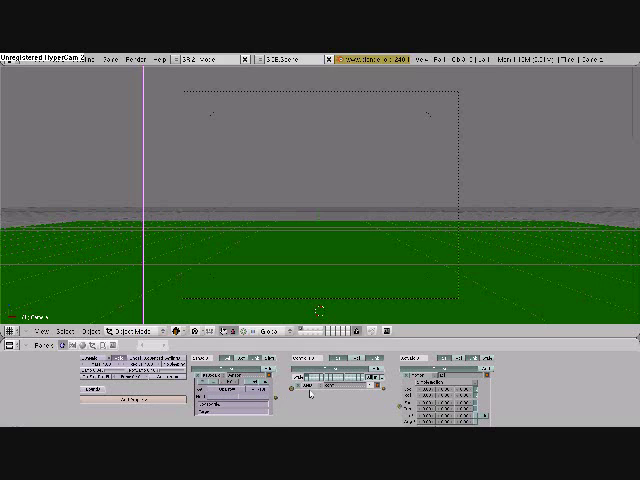
# Link the Keyboard sensor's output to the controller, and the controller to the Motion actuator
pyautogui.moveTo(277, 402); pyautogui.dragTo(384, 390)
pyautogui.moveTo(384, 390); pyautogui.dragTo(400, 405)
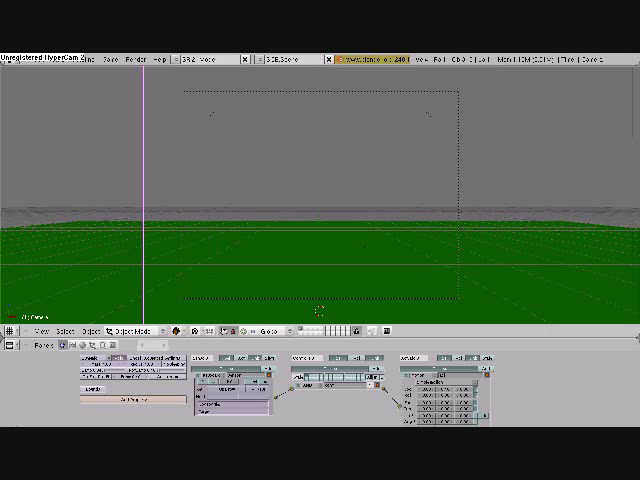
# Run the game twice to test the camera, then collapse the Motion actuator brick
pyautogui.press('p')
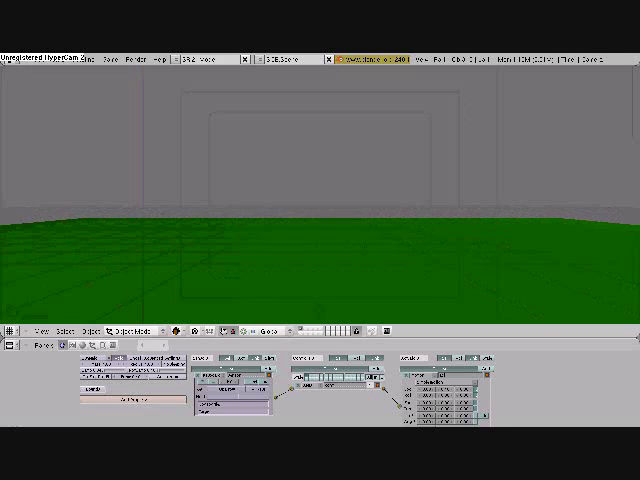
pyautogui.press('Escape')
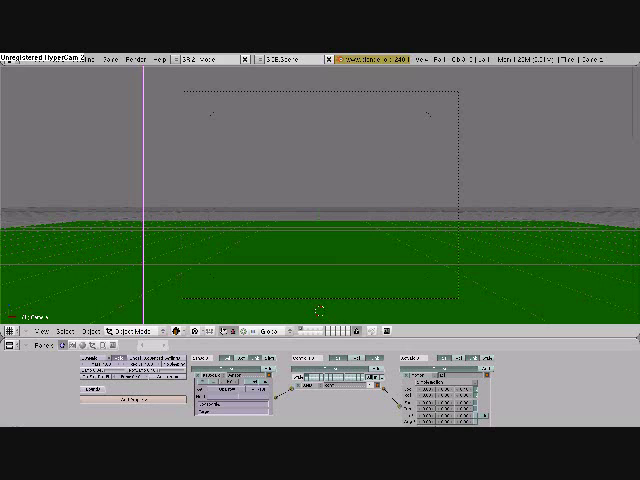
pyautogui.press('p')
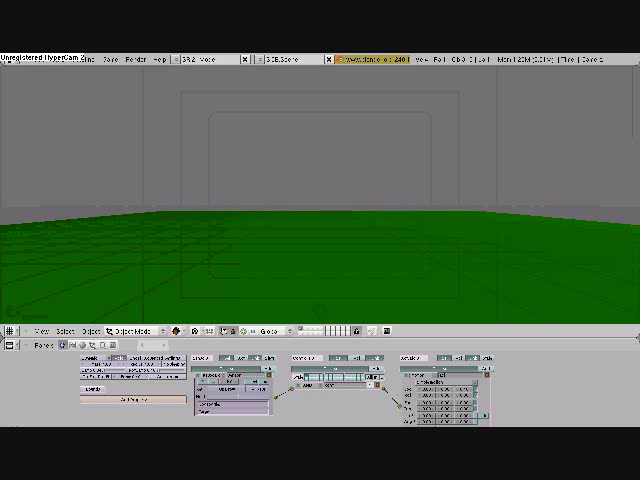
pyautogui.press('Escape')
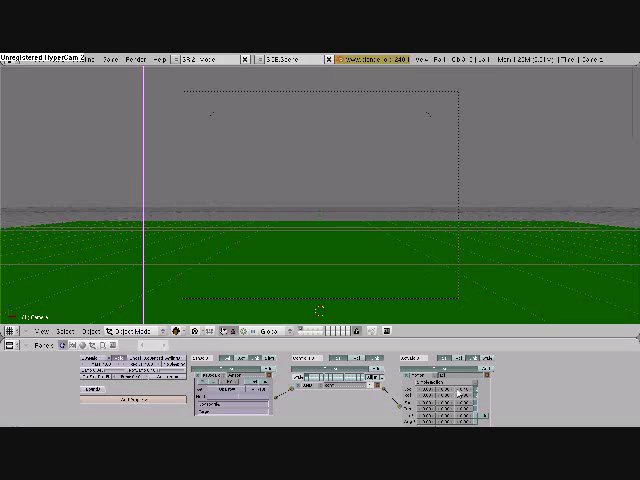
pyautogui.click(487, 373)
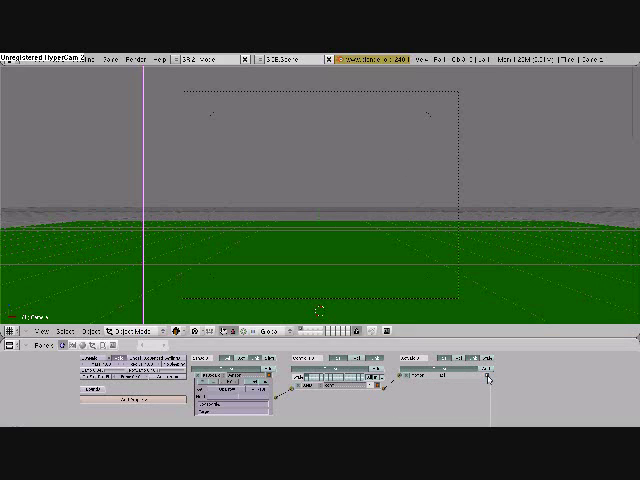
# Set up a second Keyboard sensor with its trigger key, linked through the controller to the actuator
pyautogui.click(268, 371)
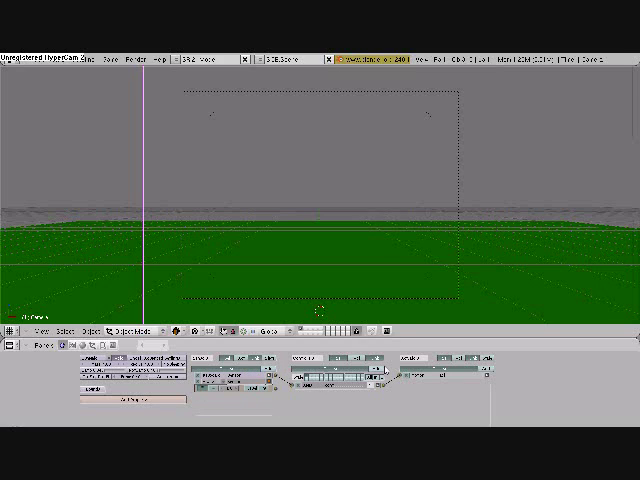
pyautogui.click(486, 371)
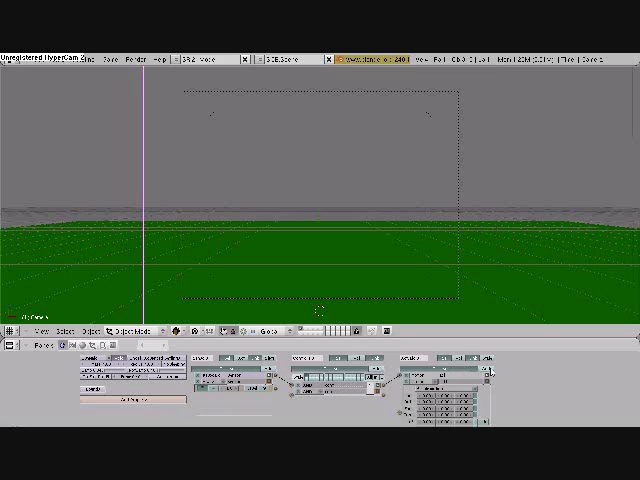
pyautogui.click(212, 381)
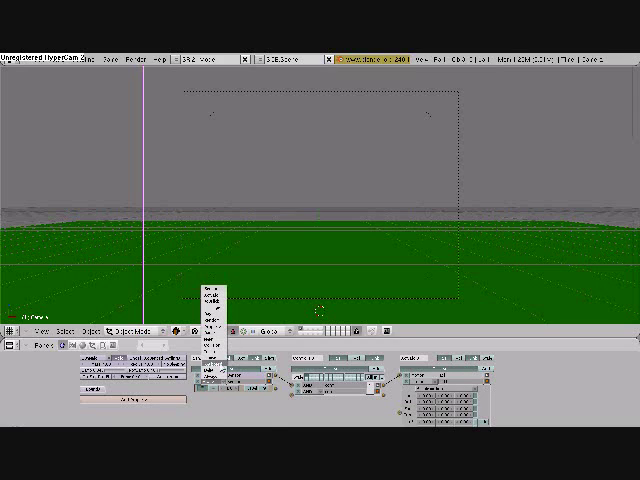
pyautogui.click(214, 367)
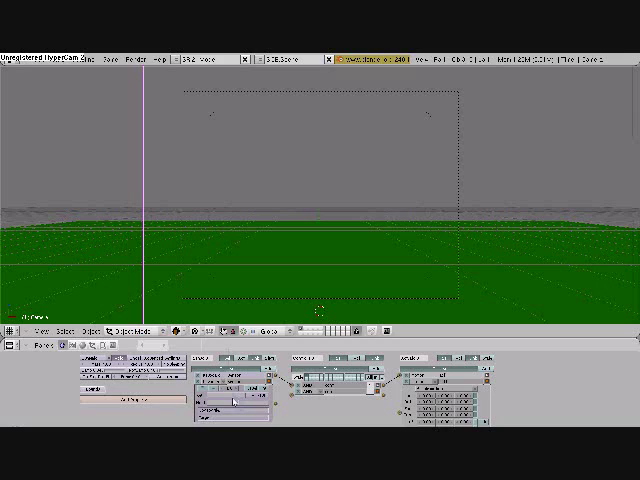
pyautogui.click(231, 396)
pyautogui.moveTo(278, 406); pyautogui.dragTo(290, 400)
pyautogui.moveTo(386, 391); pyautogui.dragTo(400, 409)
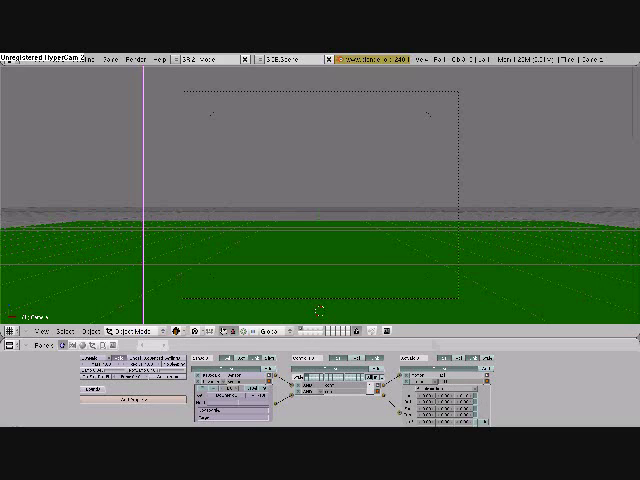
# Test-run the game with the new key control, then collapse the second sensor brick
pyautogui.press('p')
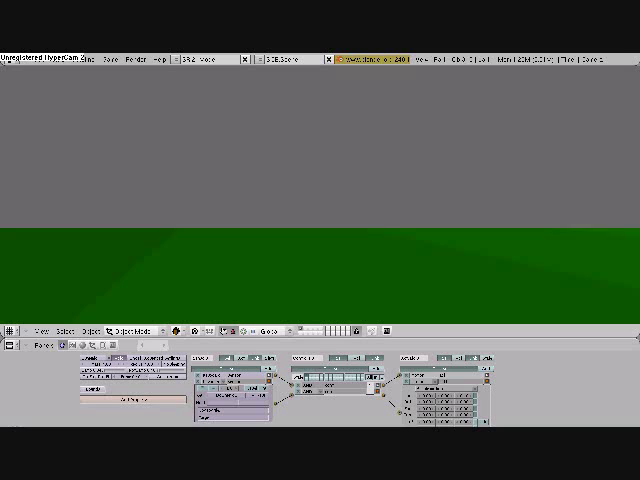
pyautogui.press('Escape')
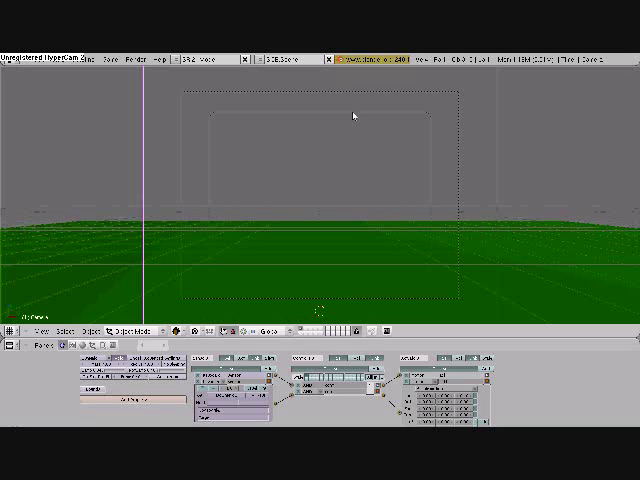
pyautogui.click(268, 383)
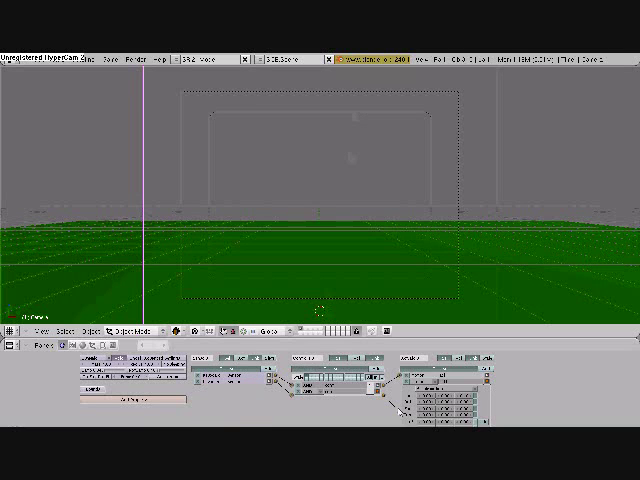
# Add a third Keyboard sensor with its trigger key, linked through a controller to a new actuator
pyautogui.click(487, 380)
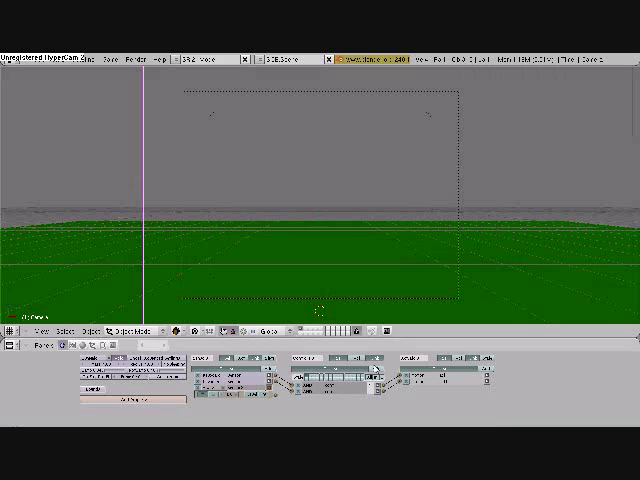
pyautogui.click(490, 369)
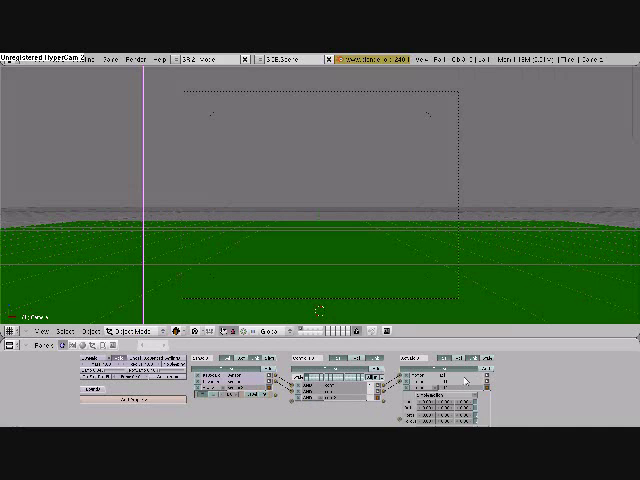
pyautogui.click(226, 392)
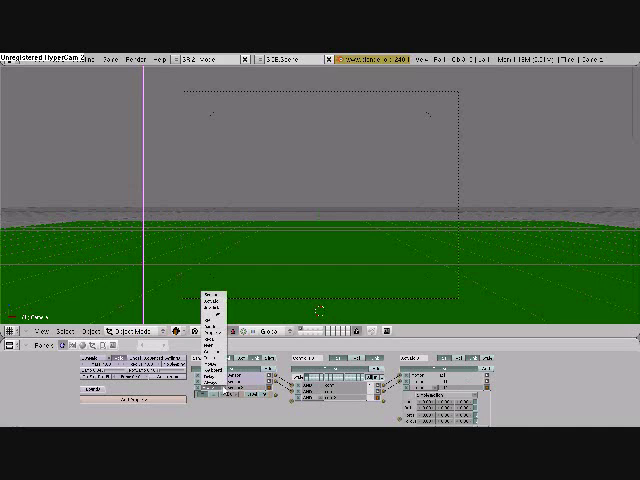
pyautogui.click(222, 382)
pyautogui.click(227, 404)
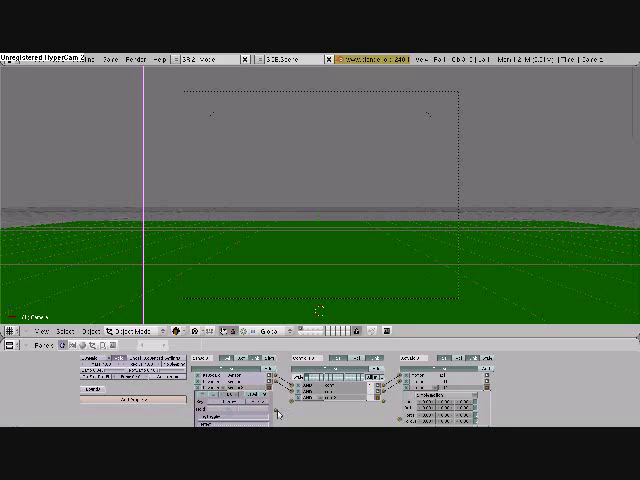
pyautogui.moveTo(277, 413); pyautogui.dragTo(292, 399)
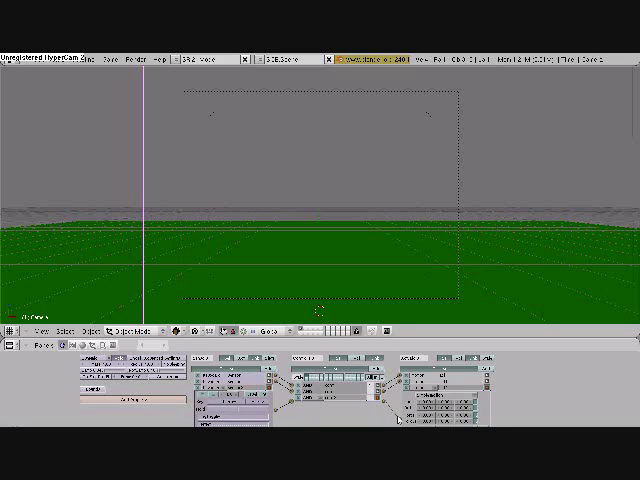
pyautogui.moveTo(390, 407); pyautogui.dragTo(400, 419)
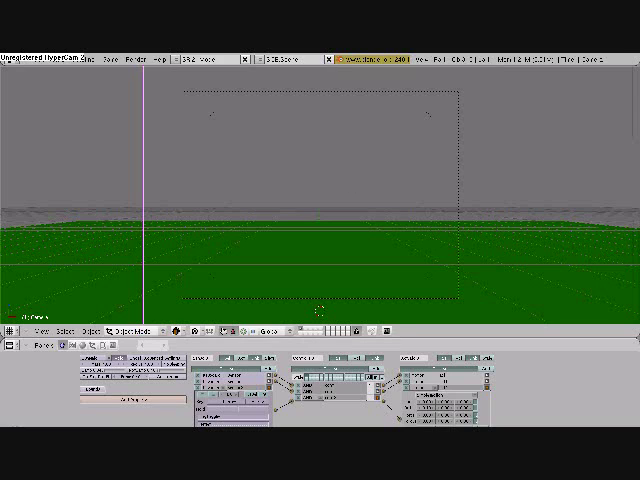
pyautogui.press('p')
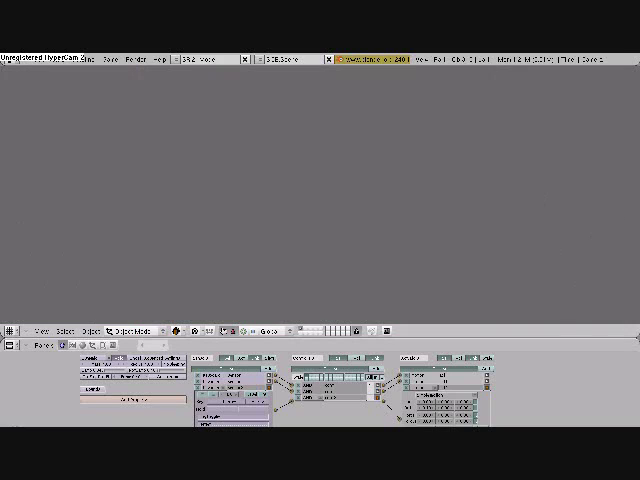
pyautogui.press('Escape')
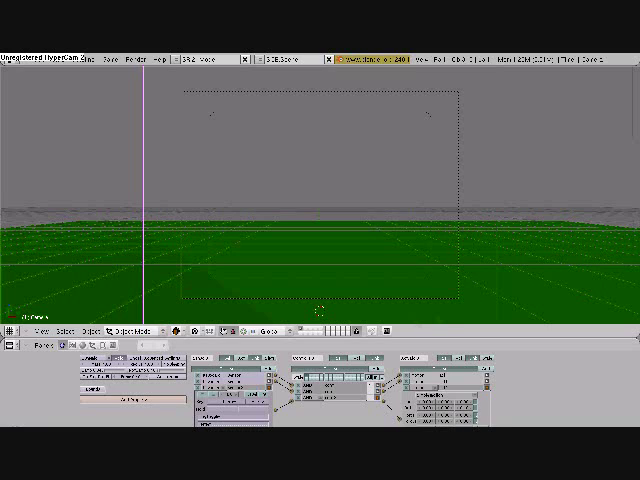
pyautogui.press('p')
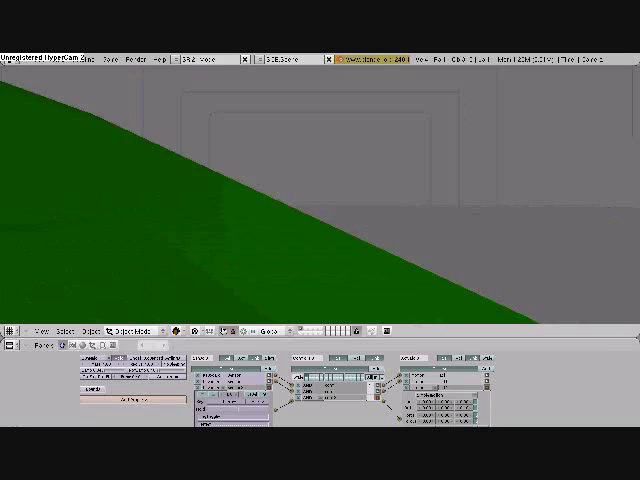
pyautogui.press('KP_0')
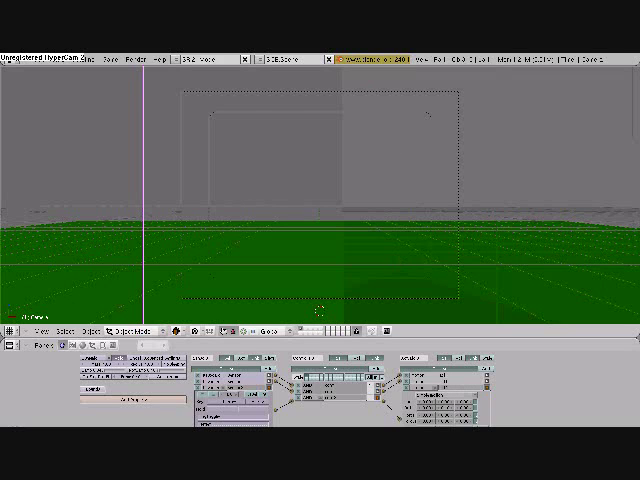
pyautogui.press('p')
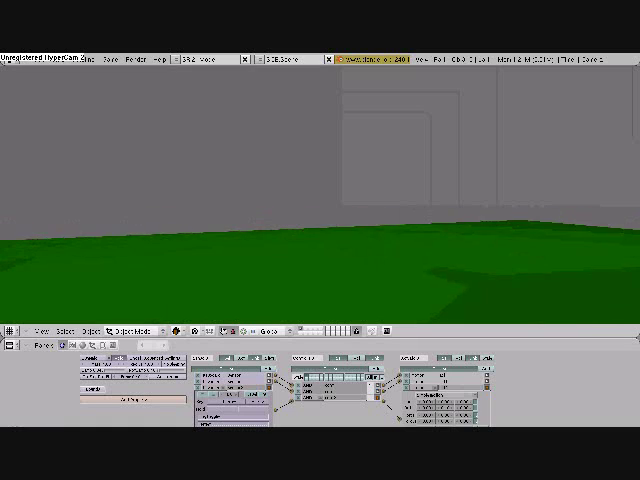
pyautogui.press('Escape')
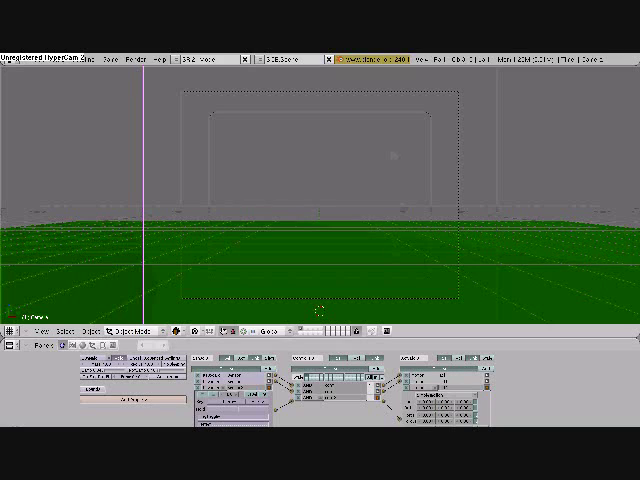
pyautogui.press('p')
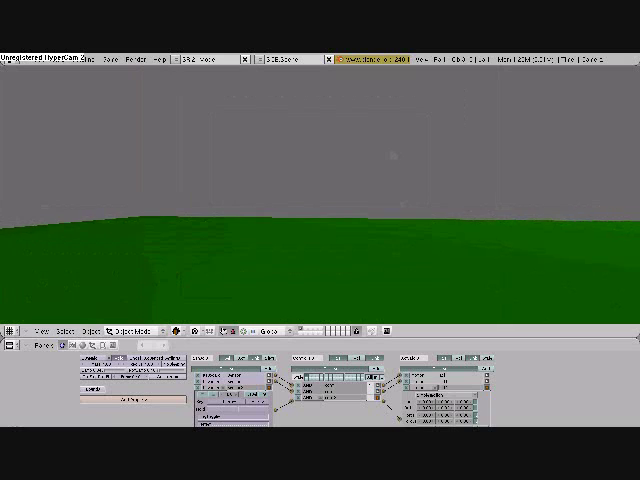
pyautogui.press('Escape')
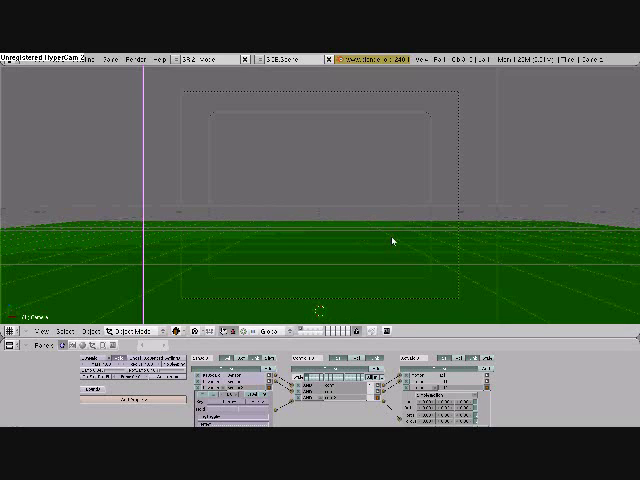
# Collapse the existing sensor and actuator bricks, then add another sensor, controller and actuator
pyautogui.click(296, 396)
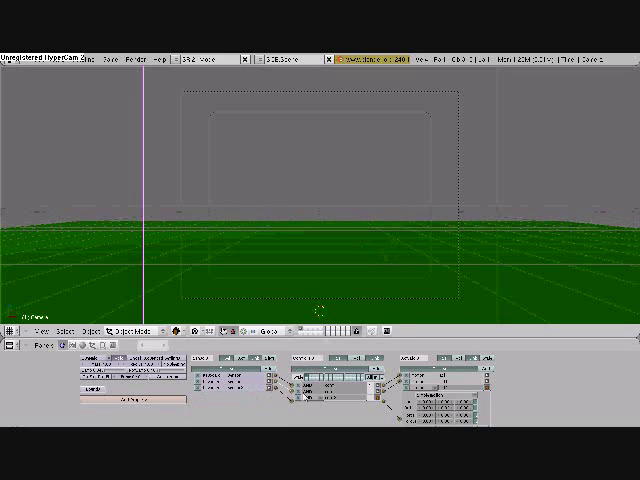
pyautogui.click(487, 384)
pyautogui.click(274, 378)
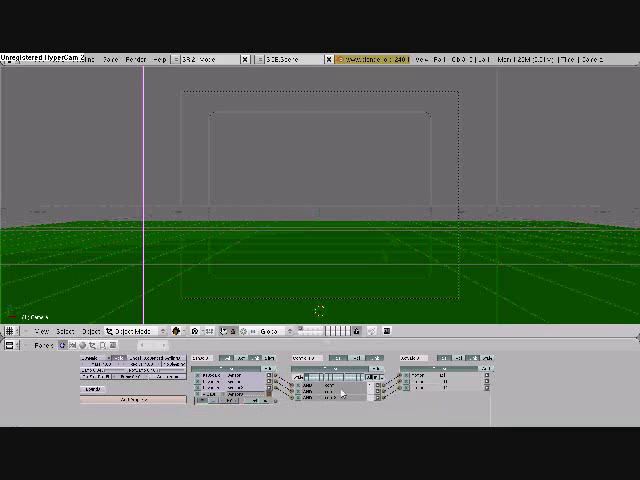
pyautogui.click(380, 372)
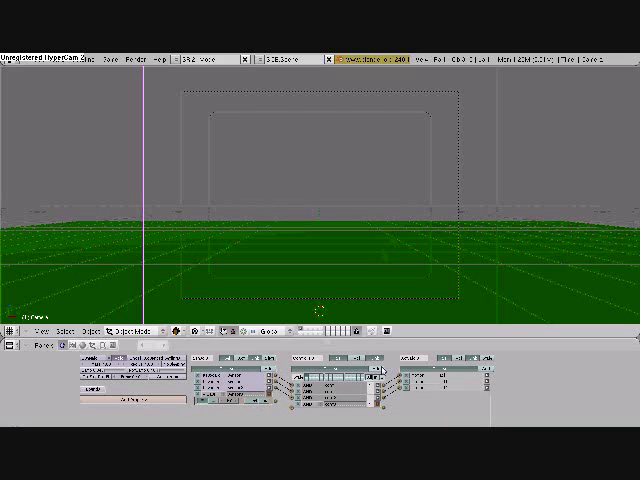
pyautogui.click(486, 369)
# Make the new sensor a Keyboard sensor and assign its trigger key
pyautogui.click(229, 397)
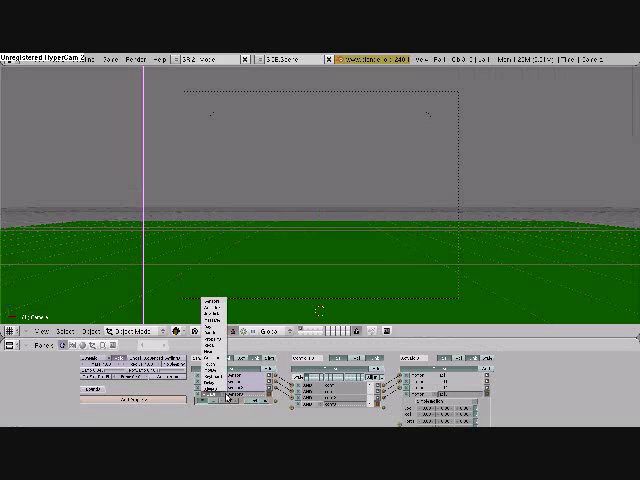
pyautogui.click(224, 381)
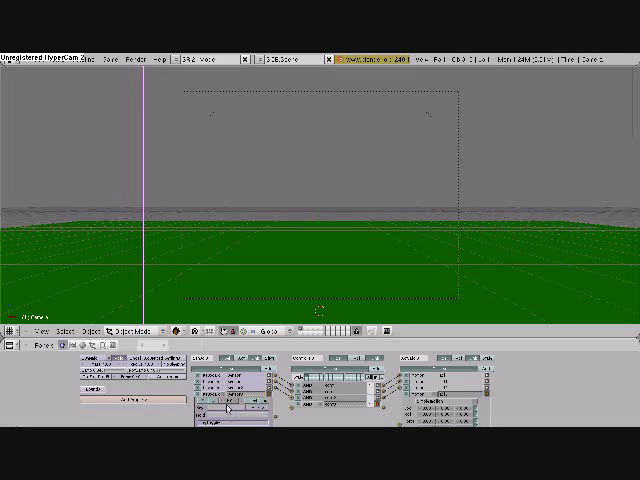
pyautogui.click(228, 409)
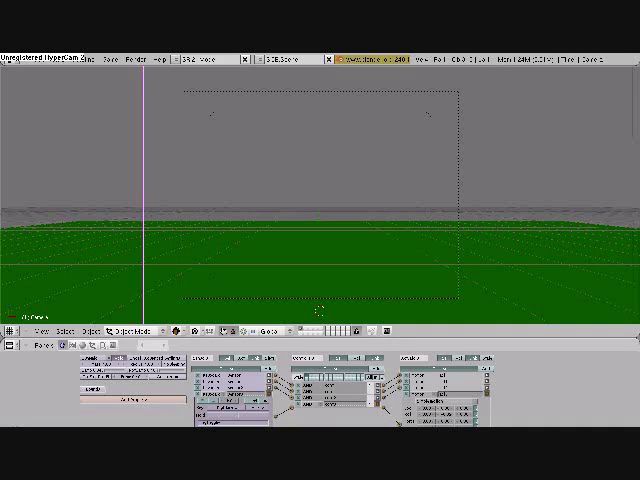
pyautogui.press('p')
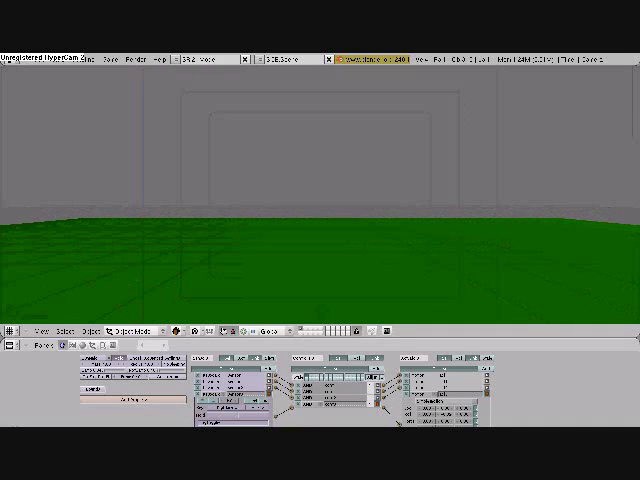